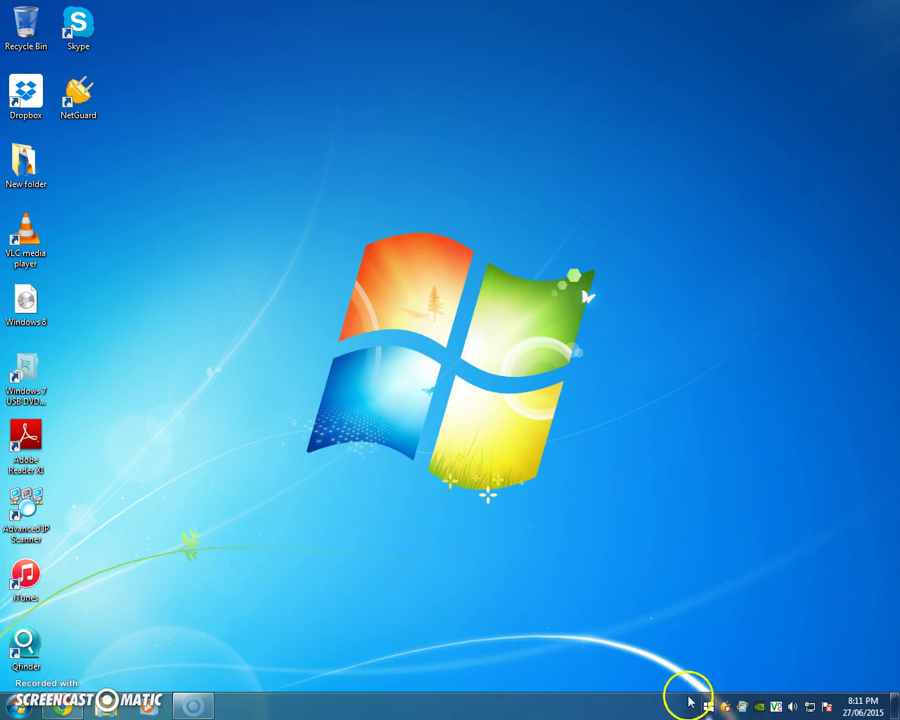
- Switch to NetGuard in Chrome, request the 10-second battery self-test under real-time control, and log in with the administrator password
left_click(62, 707)
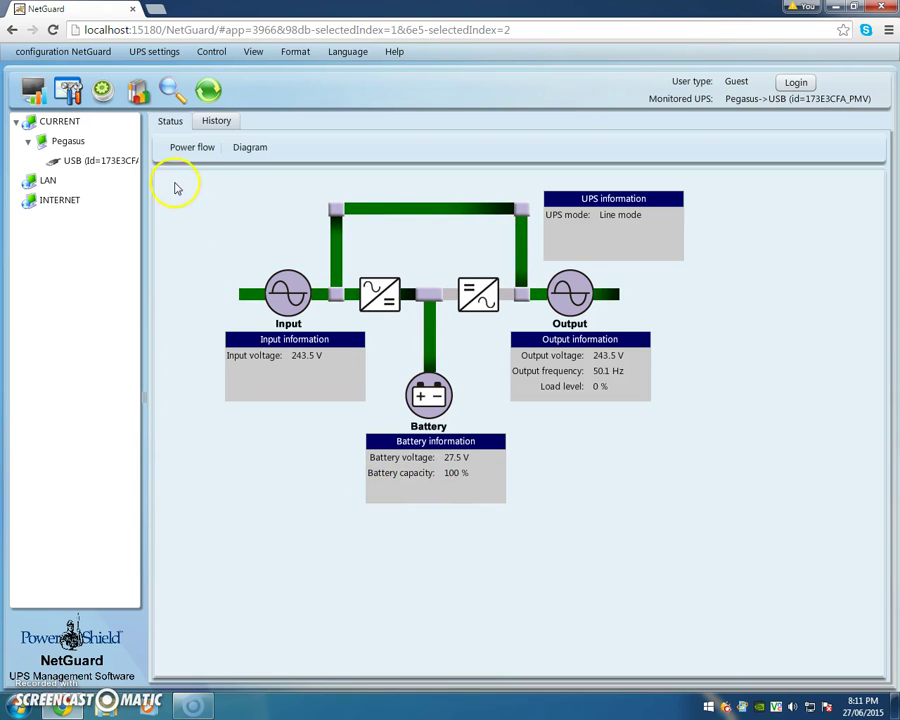
left_click(220, 52)
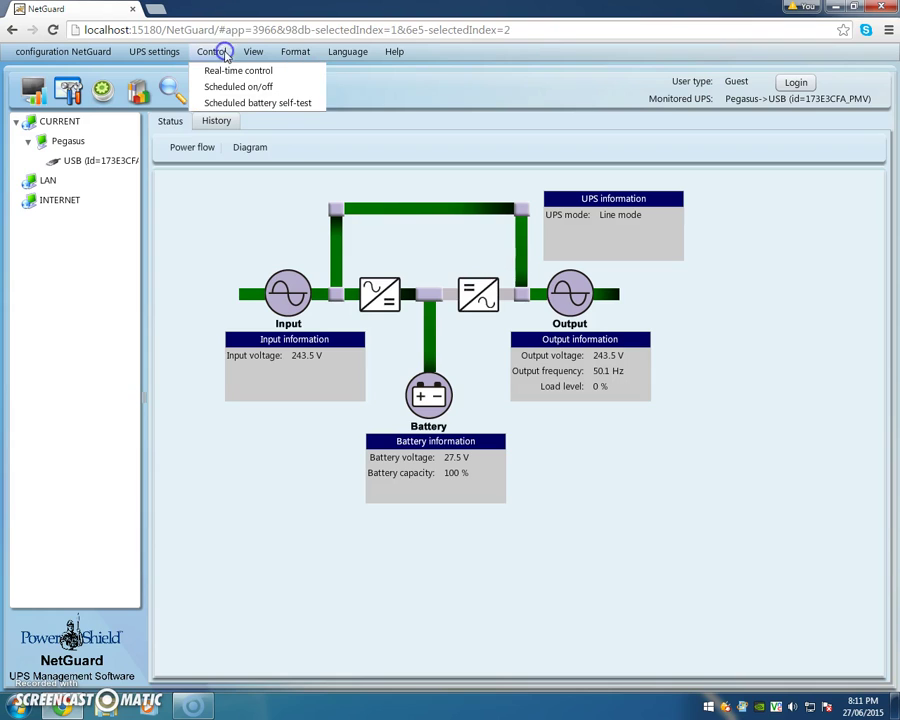
left_click(228, 71)
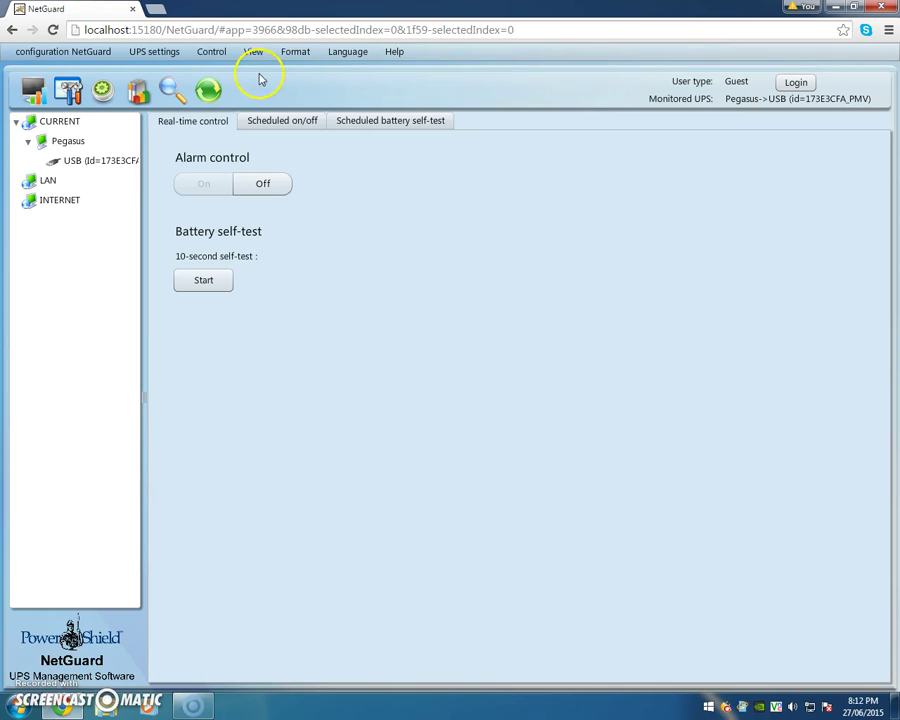
left_click(199, 282)
left_click(199, 281)
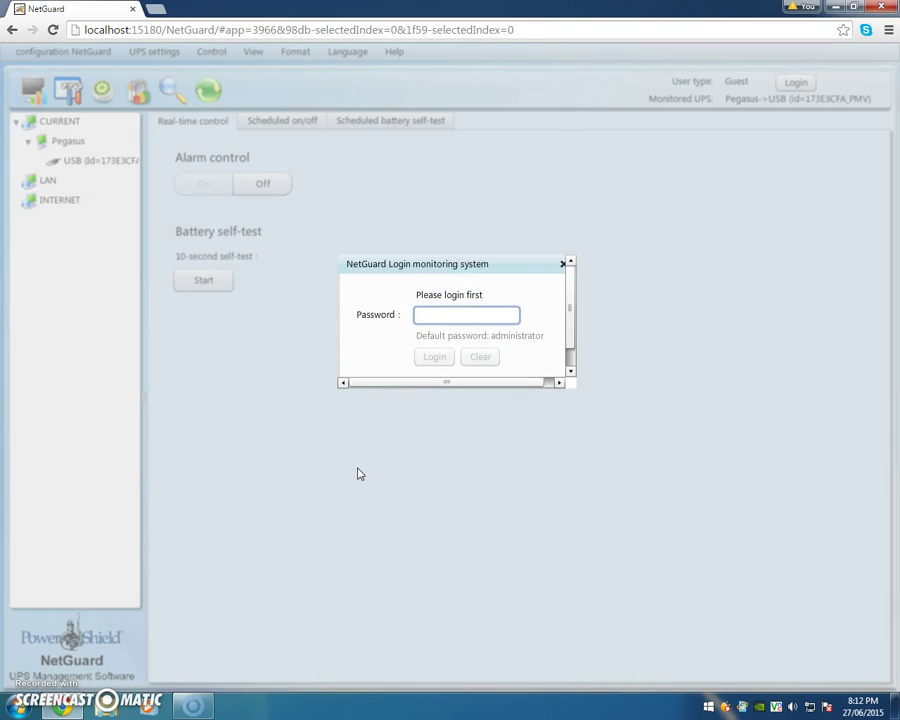
type("a")
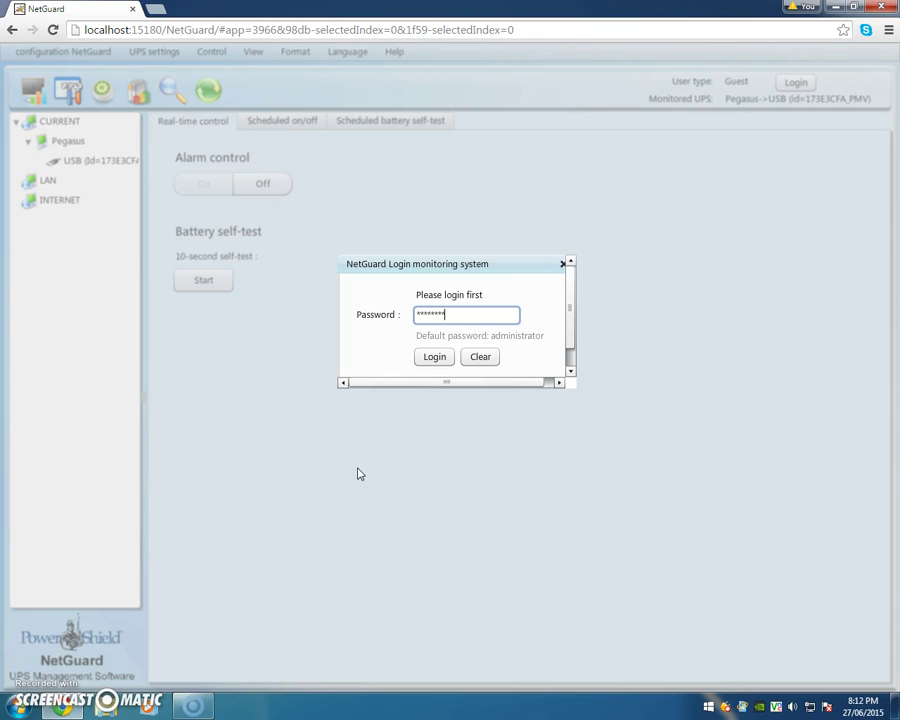
key("Return")
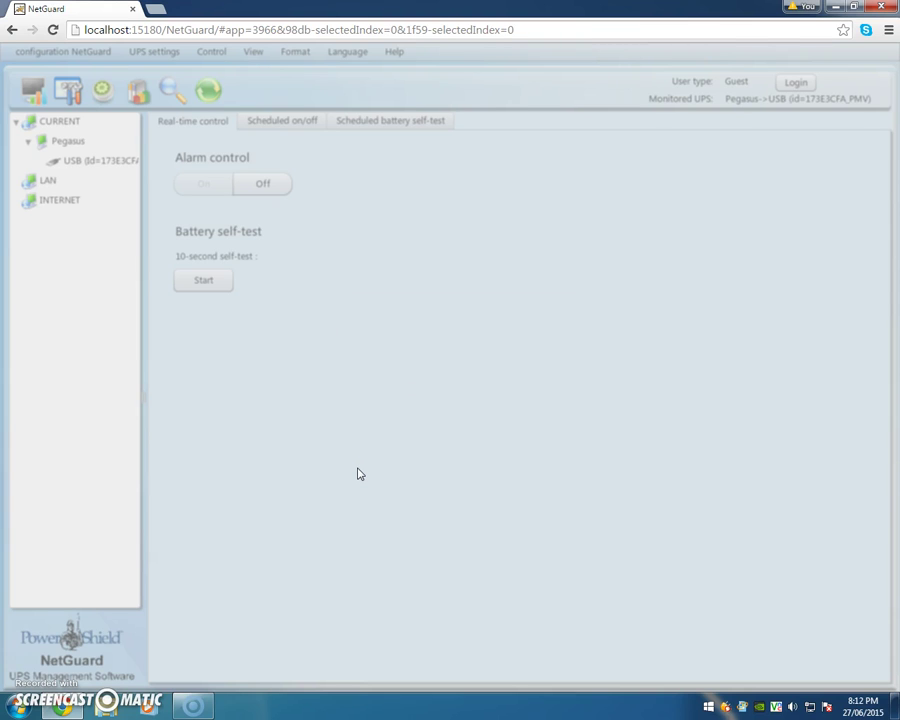
- Start the 10-second battery self-test, move the Messages window upward for reading, and dismiss the command notice
left_click(205, 282)
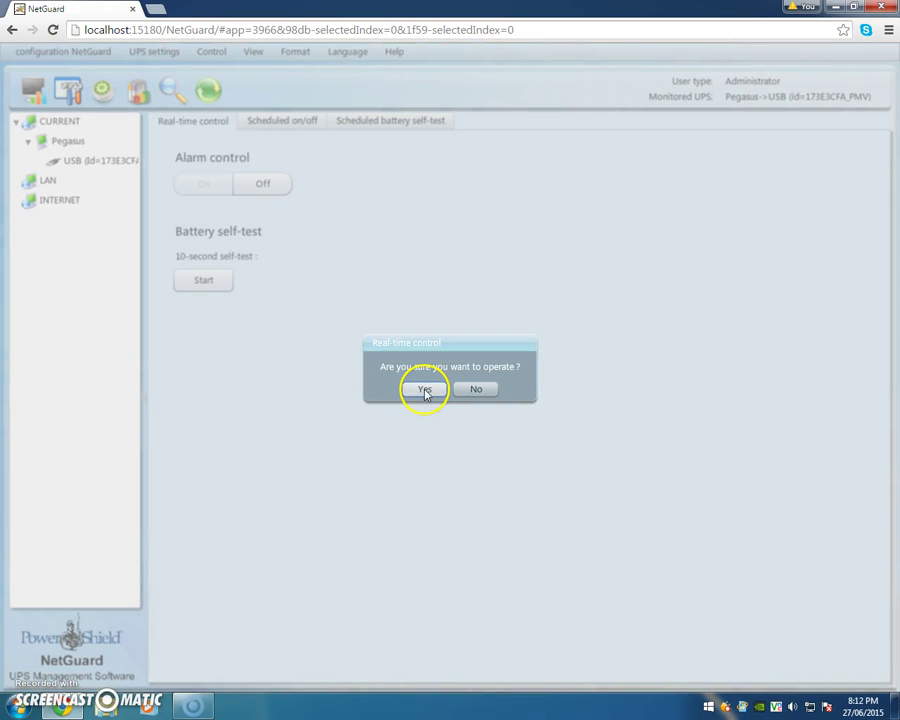
left_click(425, 390)
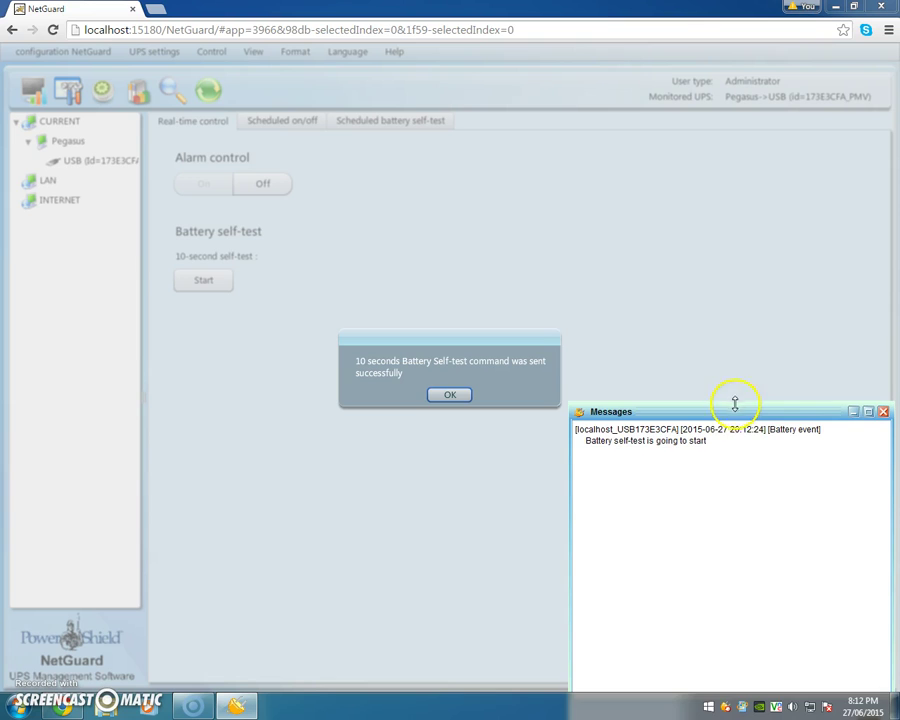
left_click_drag(735, 408, 733, 251)
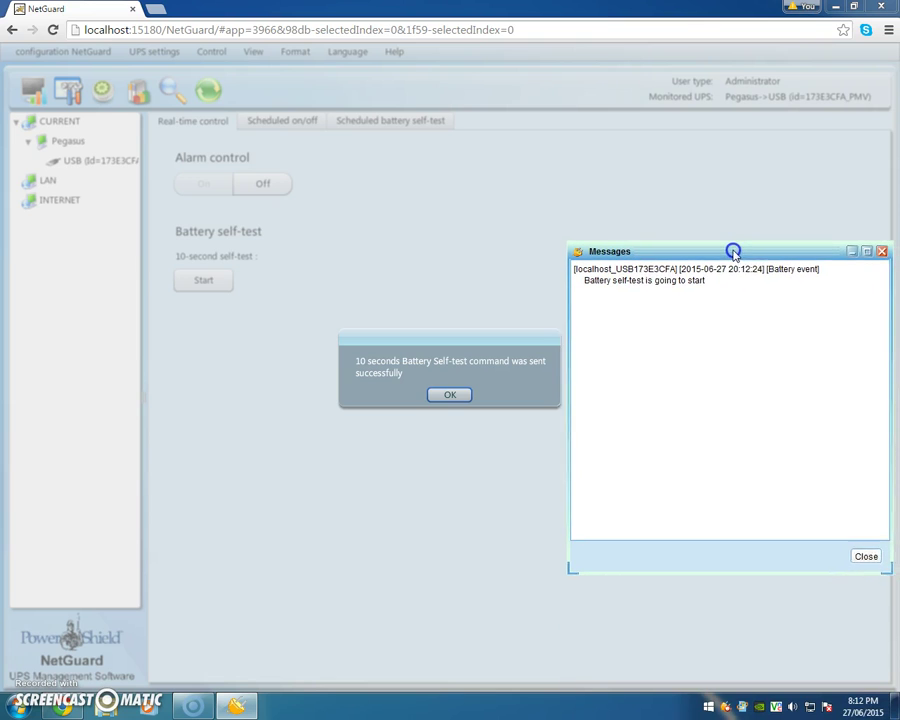
left_click(452, 394)
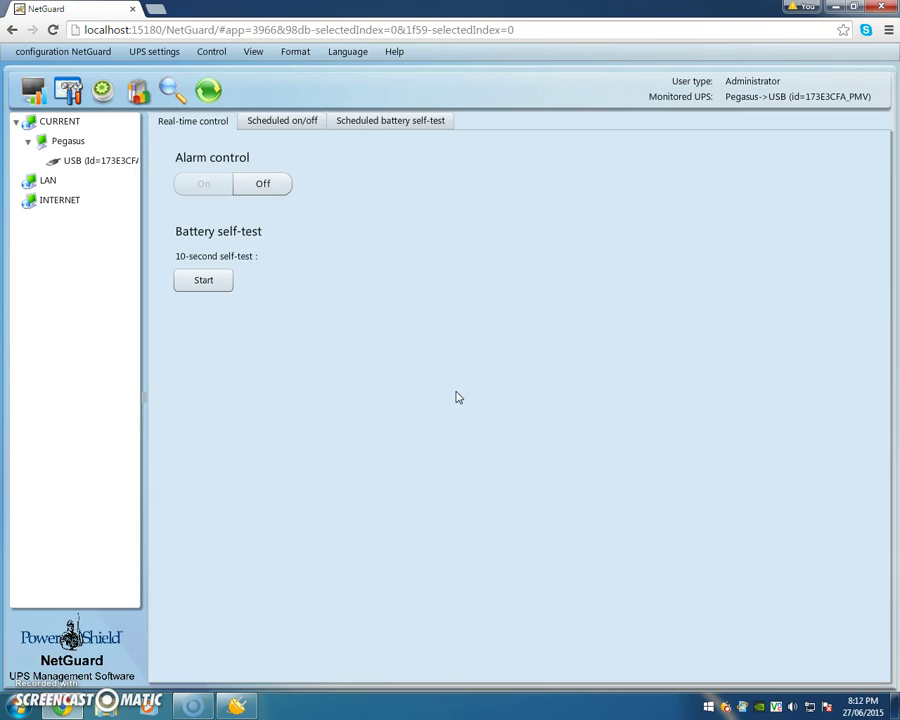
- Refresh the monitoring page and examine the battery event entries in the history's event statistics
left_click(172, 92)
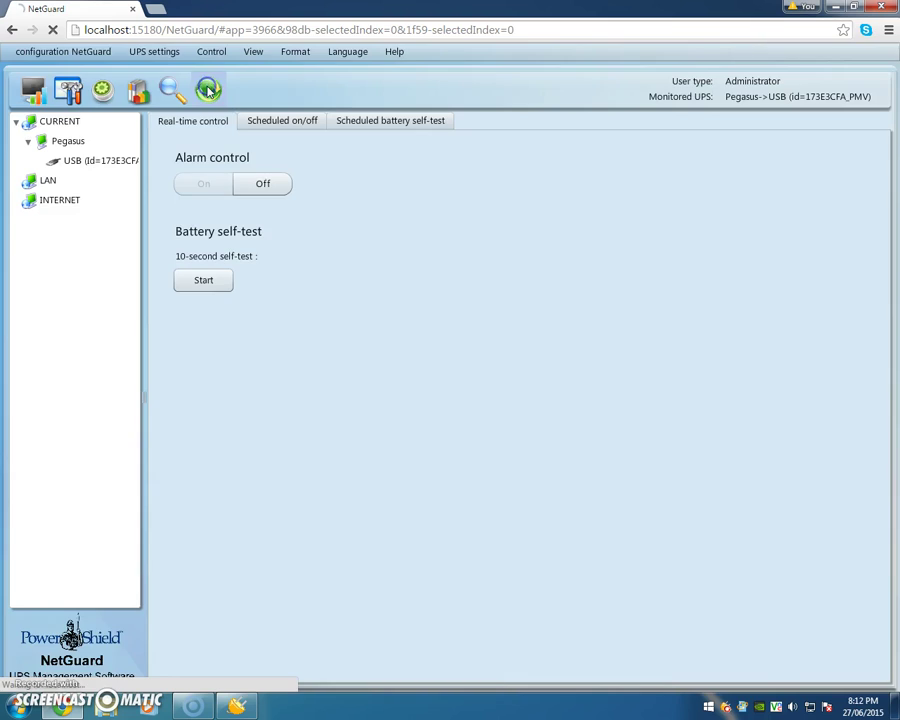
left_click(320, 465)
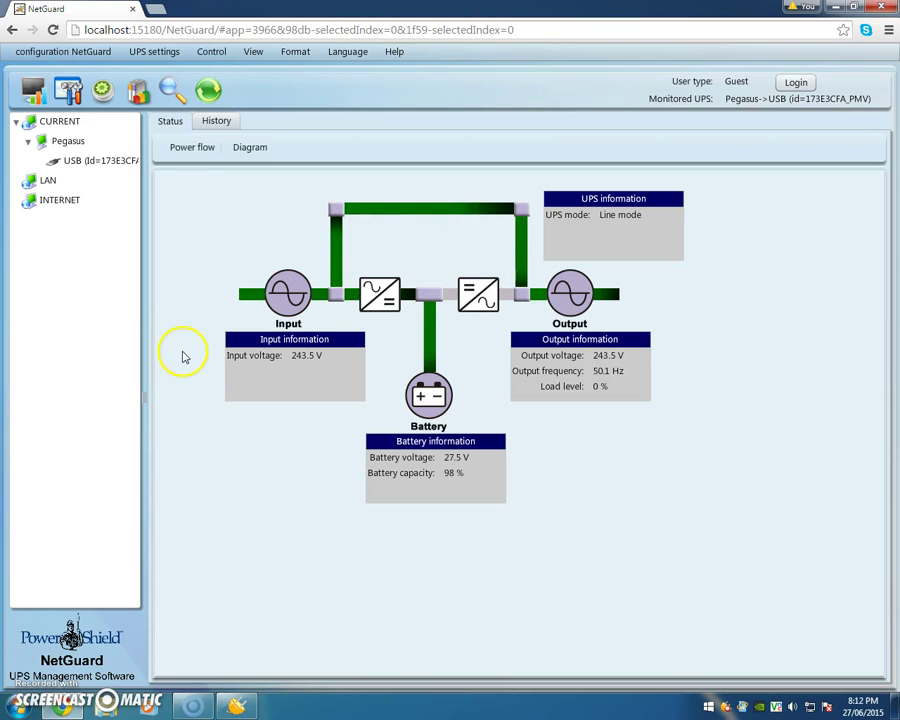
left_click(216, 121)
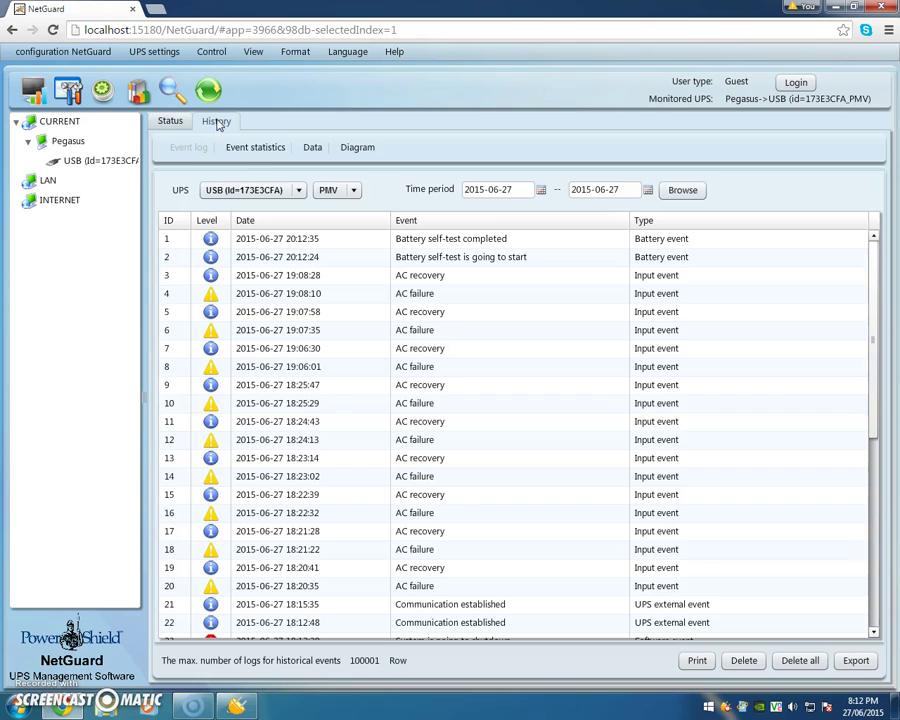
left_click(257, 149)
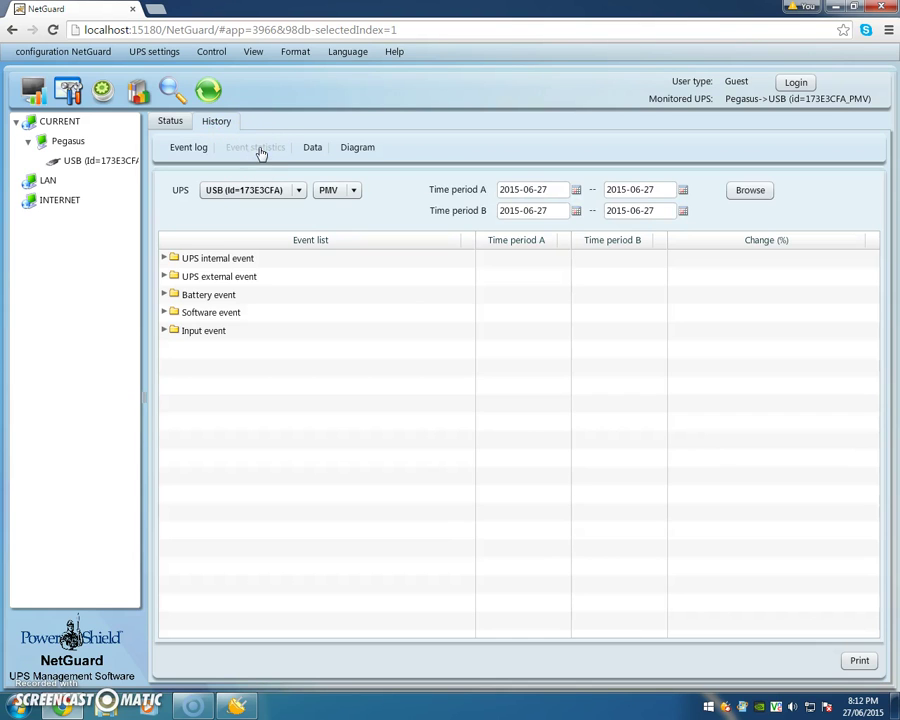
left_click(164, 295)
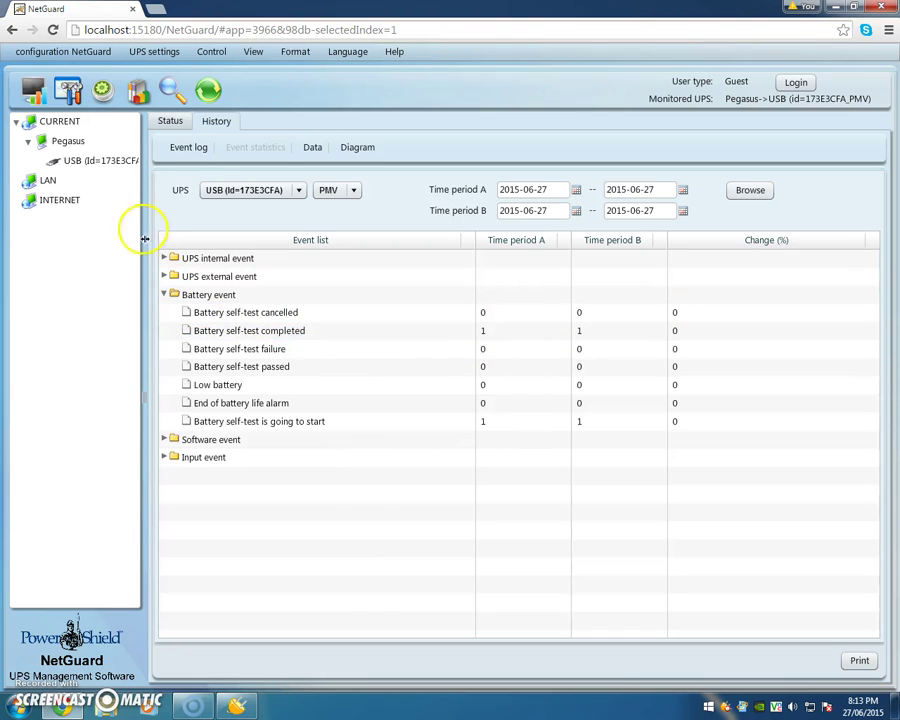
- Request another 10-second battery self-test under real-time control and log in with the administrator password
left_click(211, 52)
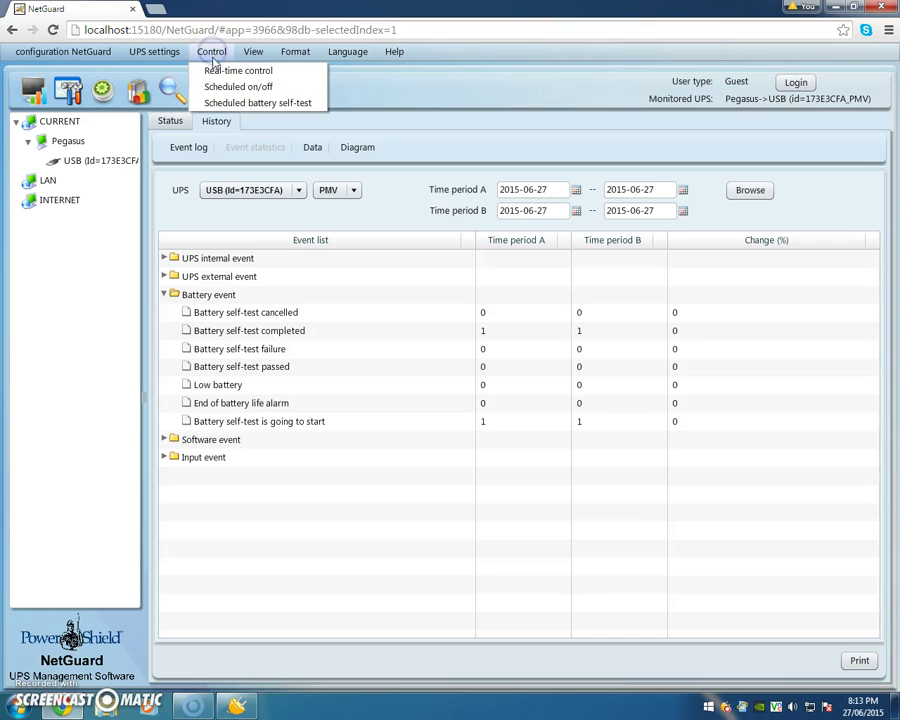
left_click(216, 72)
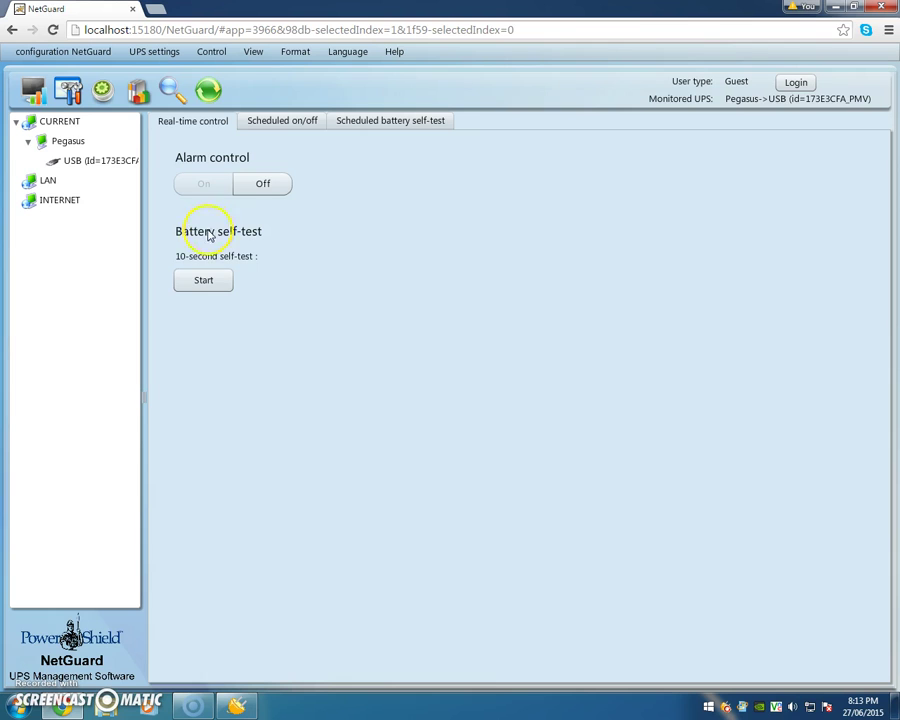
left_click(198, 283)
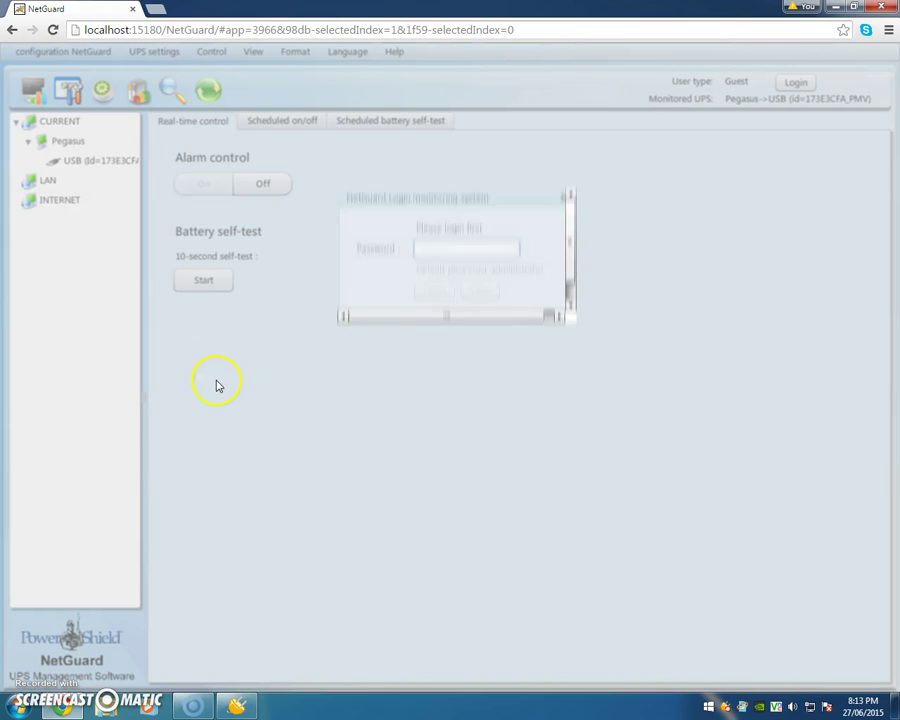
type("a")
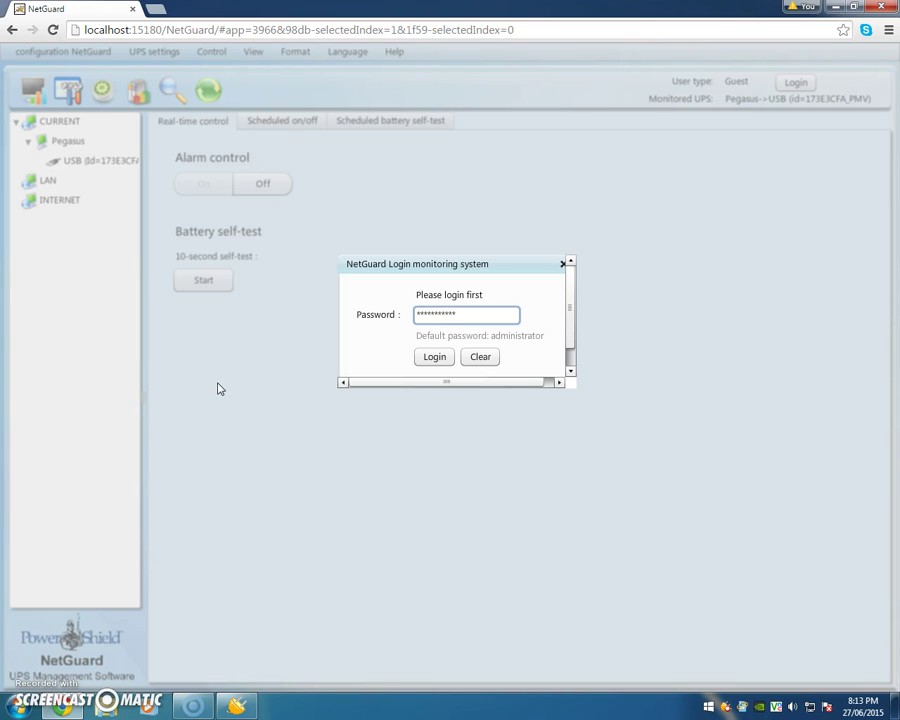
key("Return")
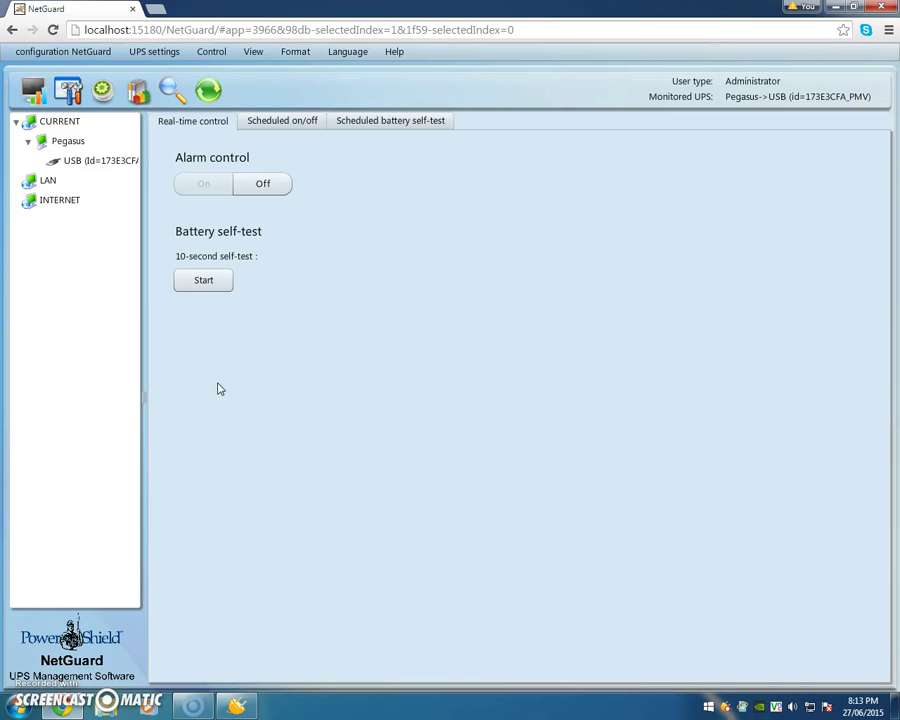
- Run the 10-second battery self-test again, dismiss the command notice, and bring up the Messages window
left_click(219, 288)
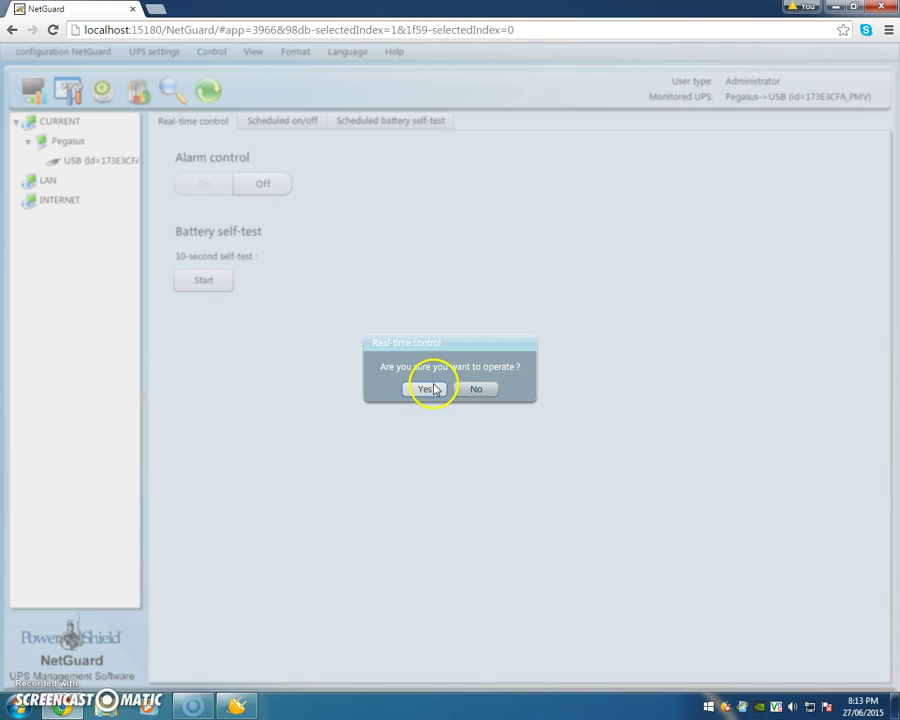
left_click(426, 389)
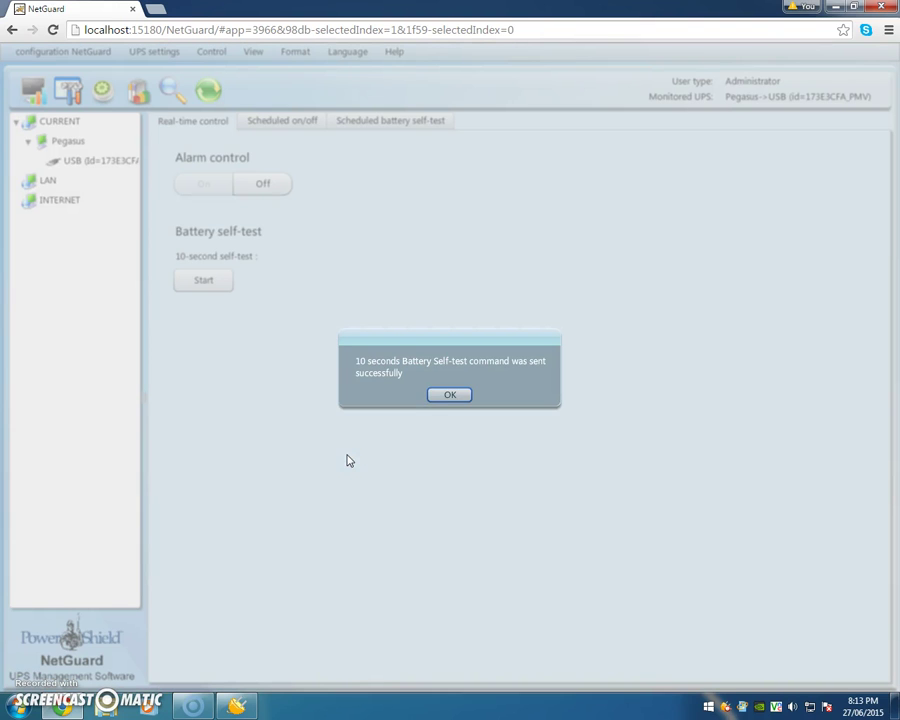
left_click(458, 394)
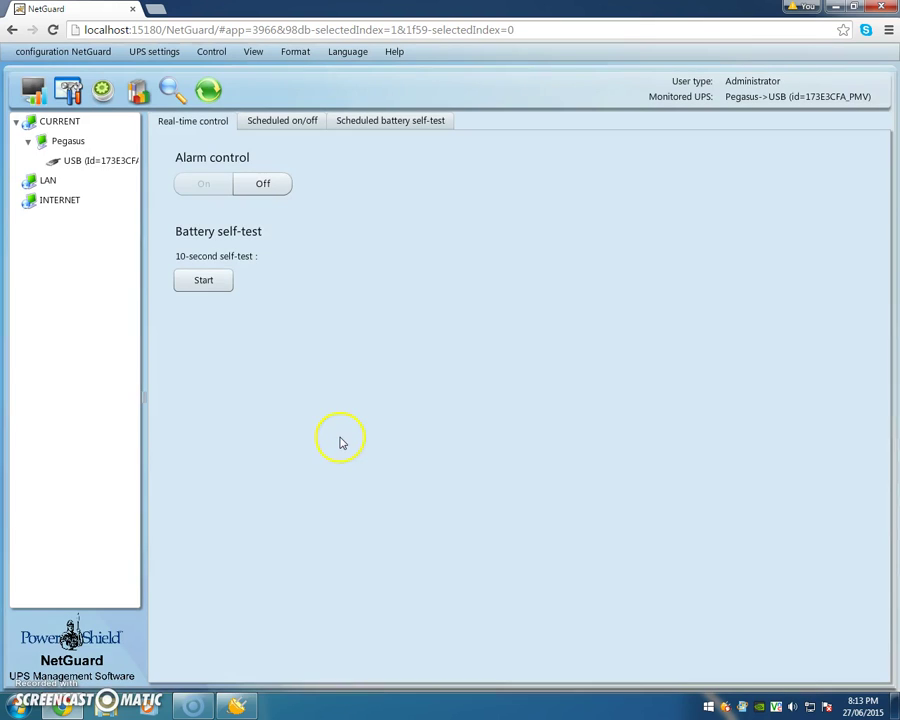
left_click(236, 705)
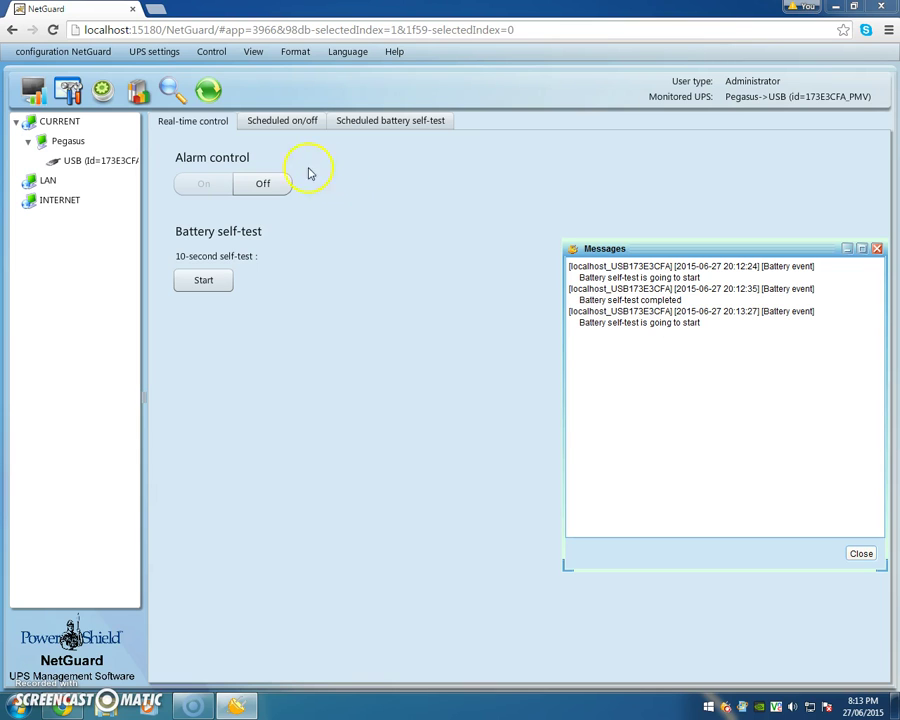
- Return to the UPS status view and check the updated battery event counts in the history's event statistics
left_click(35, 90)
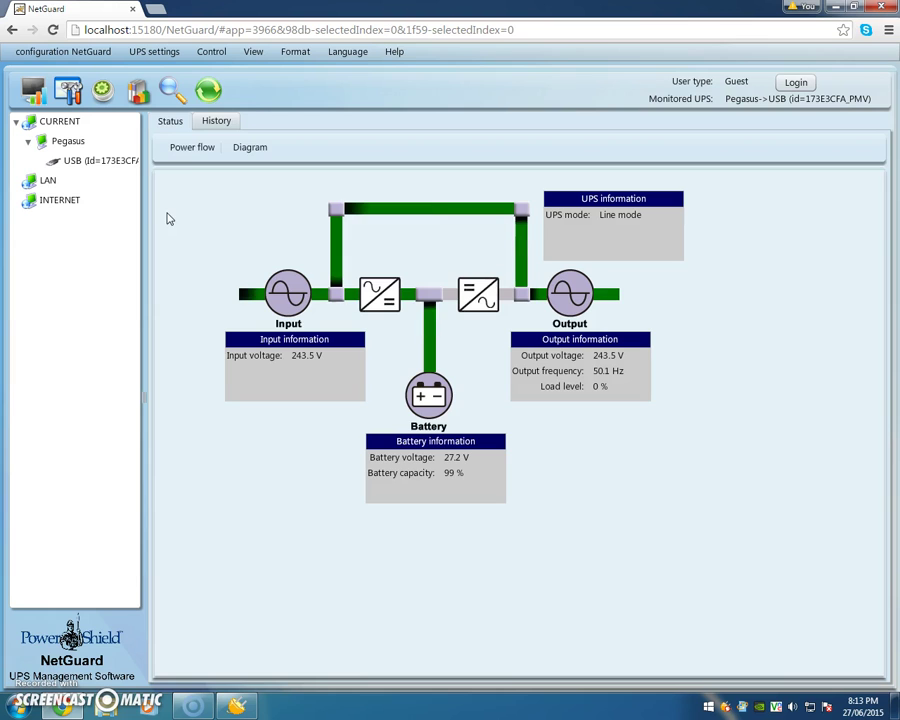
left_click(229, 120)
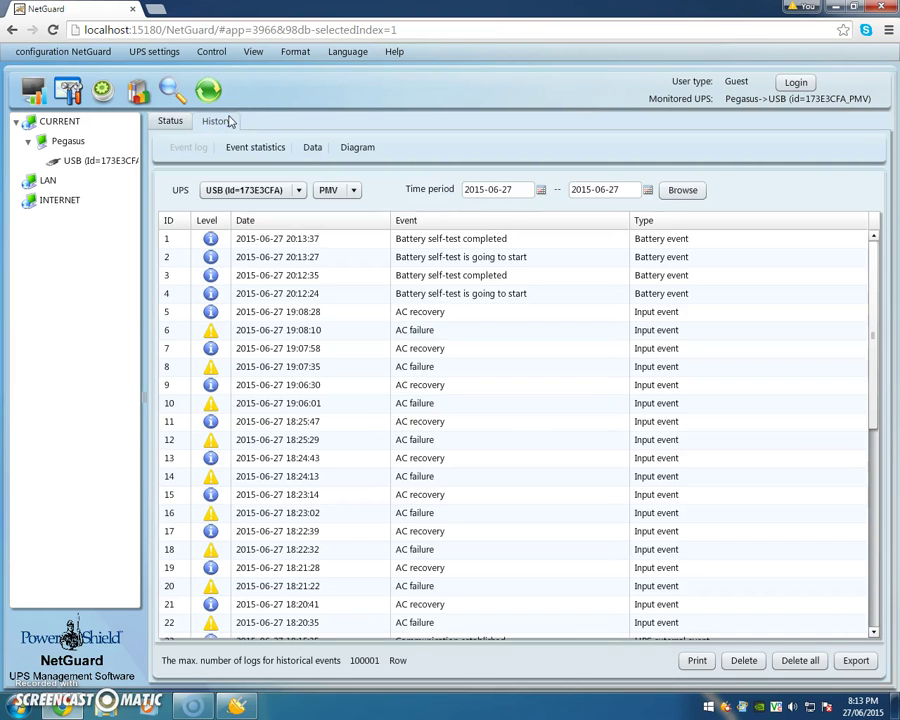
left_click(258, 146)
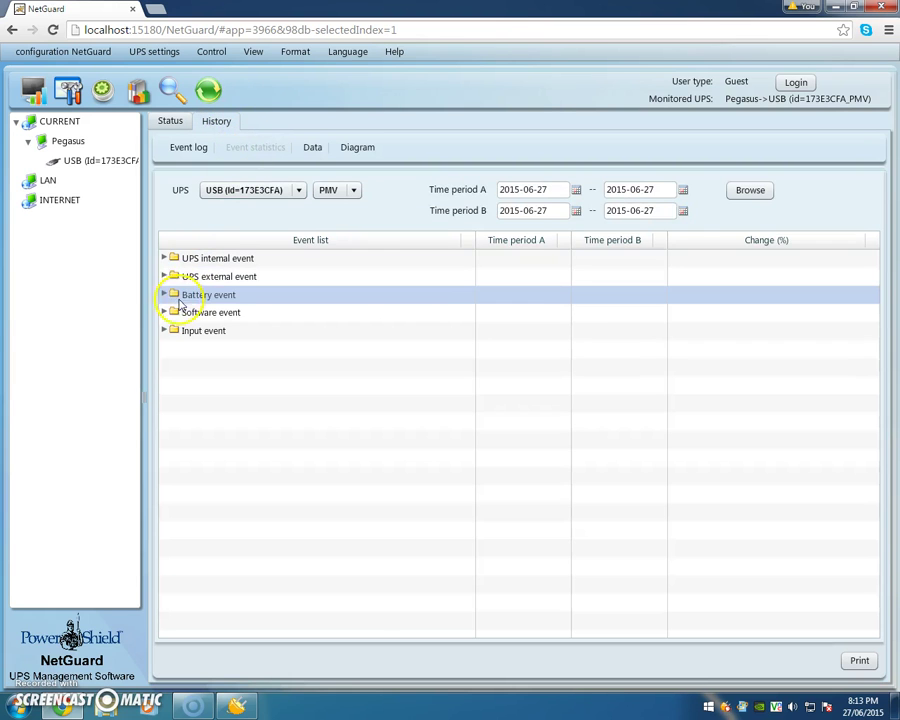
left_click(164, 294)
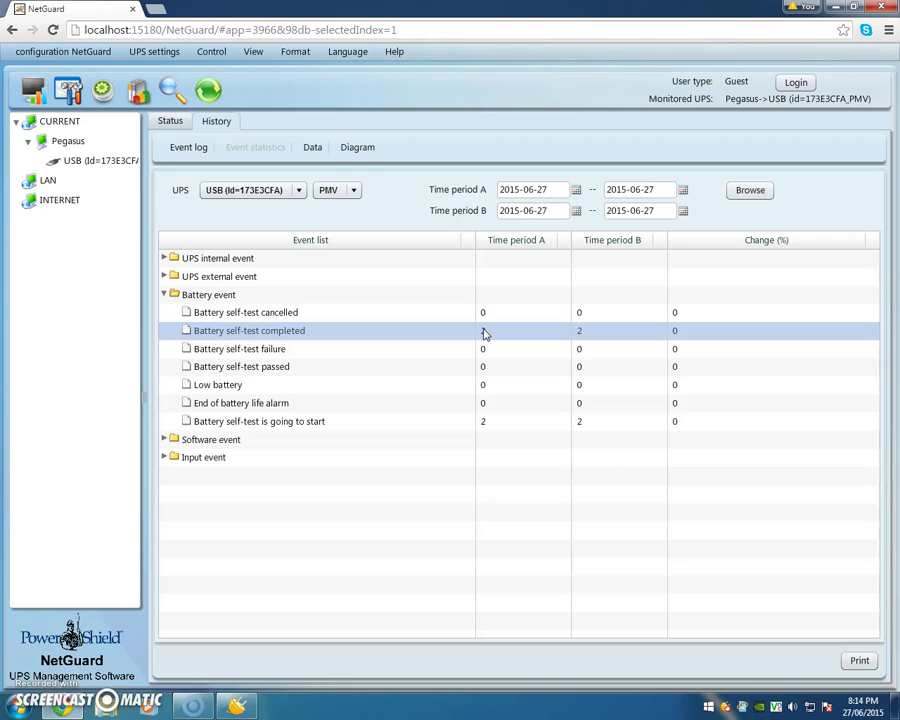
- Reopen the UPS history and display the battery voltage diagram
left_click(313, 147)
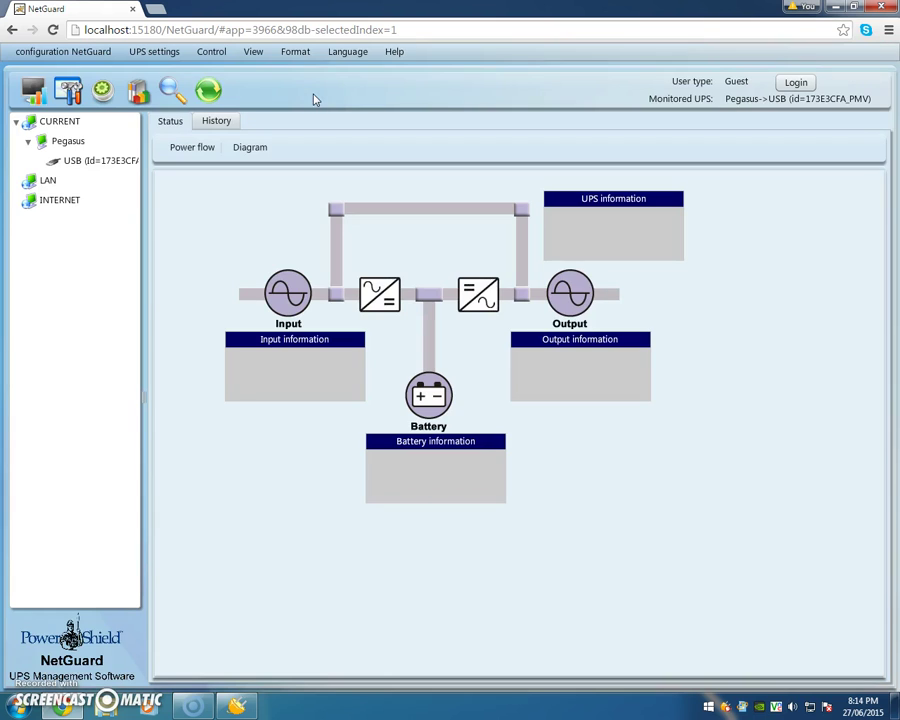
left_click(214, 124)
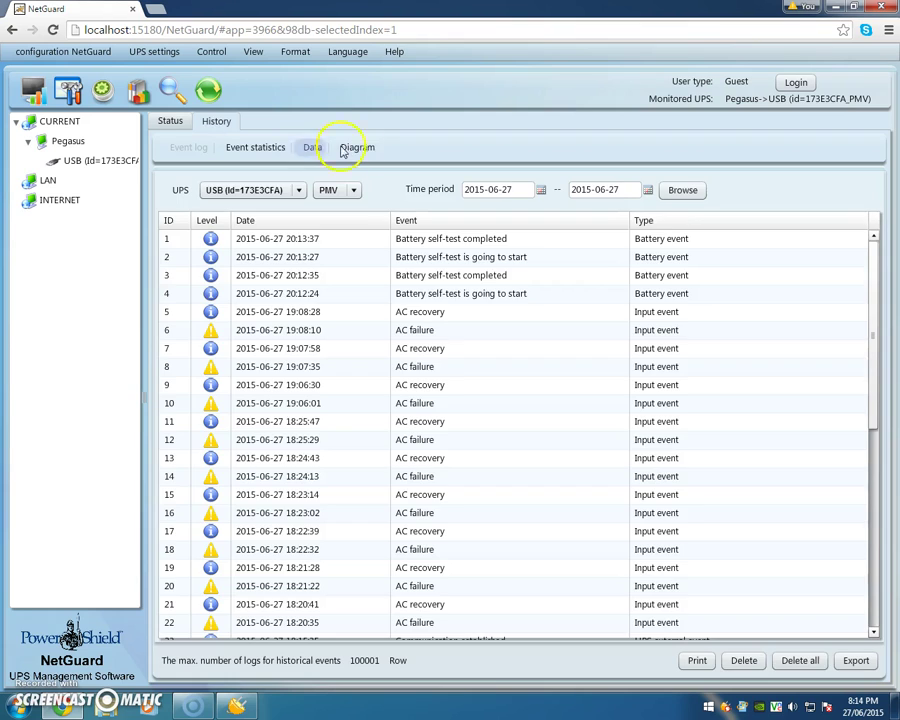
left_click(352, 148)
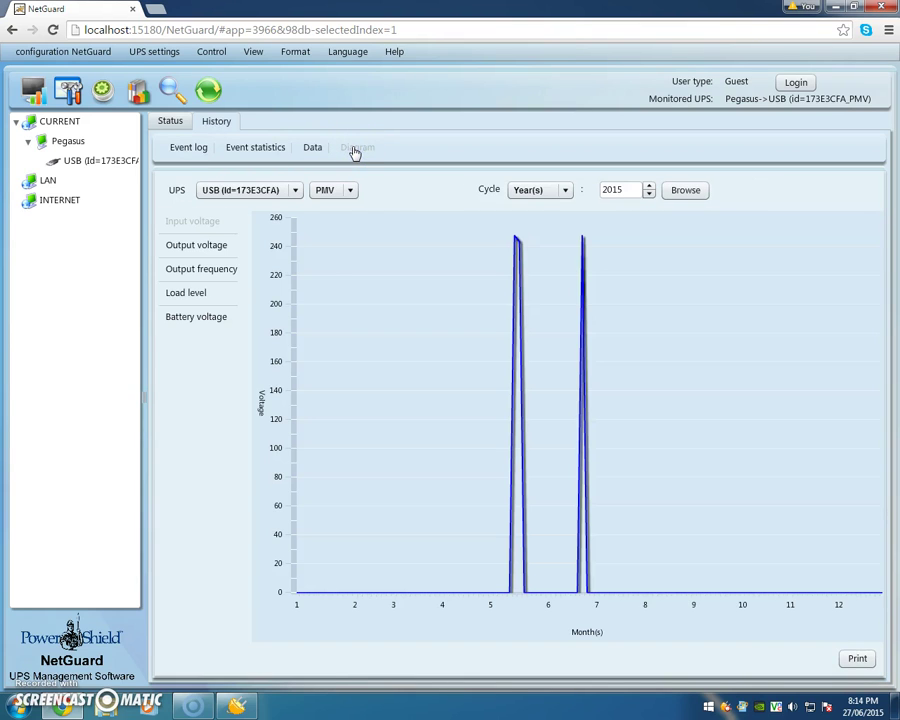
left_click(197, 320)
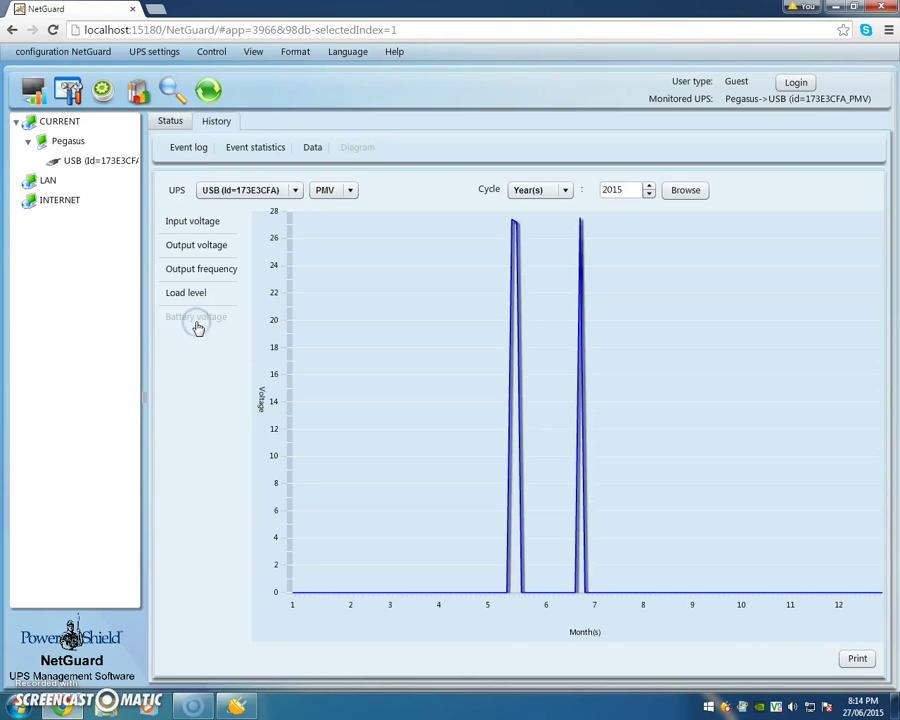
- Set the history diagram's cycle to Day, reload the graph, and display the battery voltage curve
left_click(565, 190)
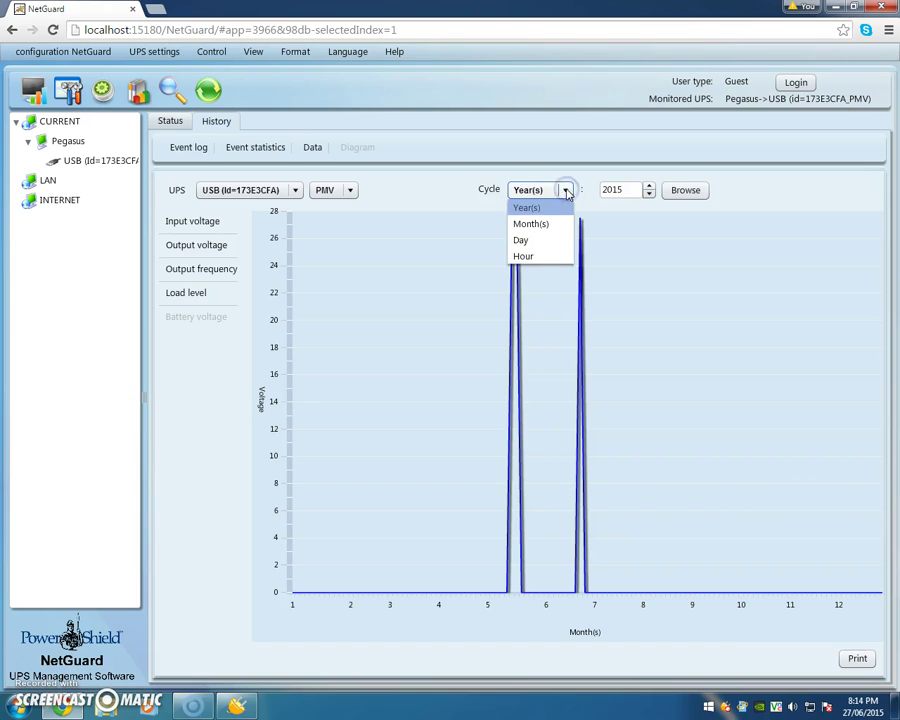
left_click(524, 241)
left_click(715, 192)
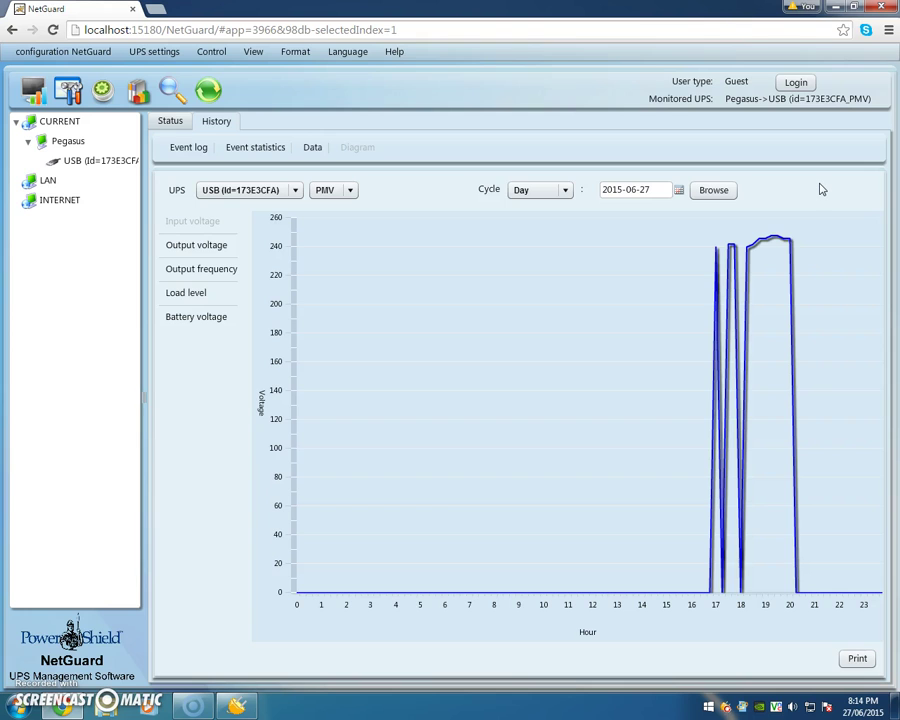
left_click(198, 316)
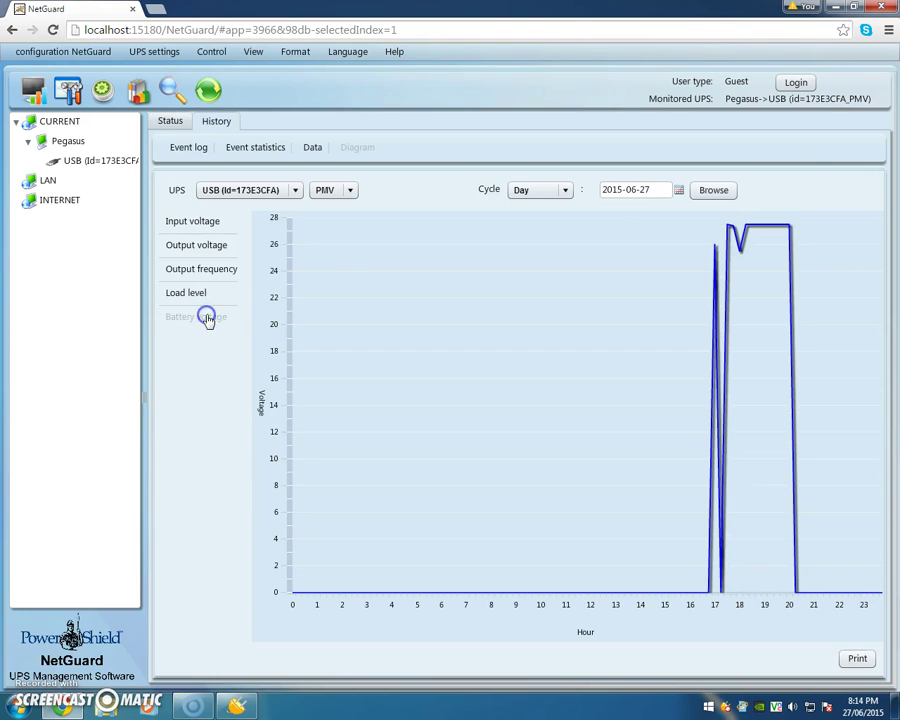